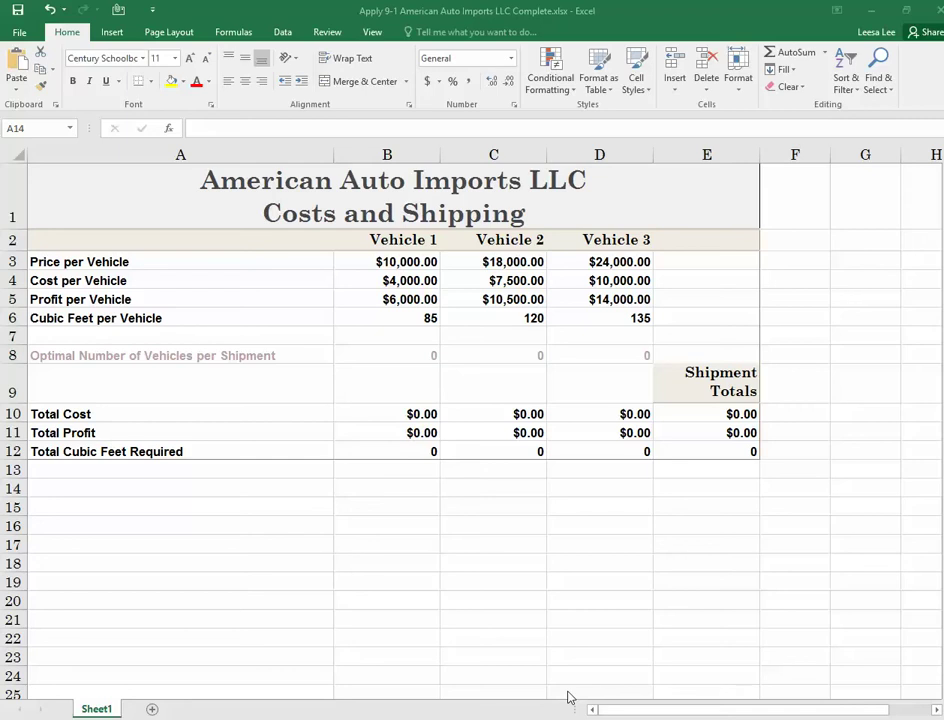
- Check the SUM formulas for total cubic feet in E12 and total profit in E11
{"action": "left_click", "coordinate": [710, 452]}
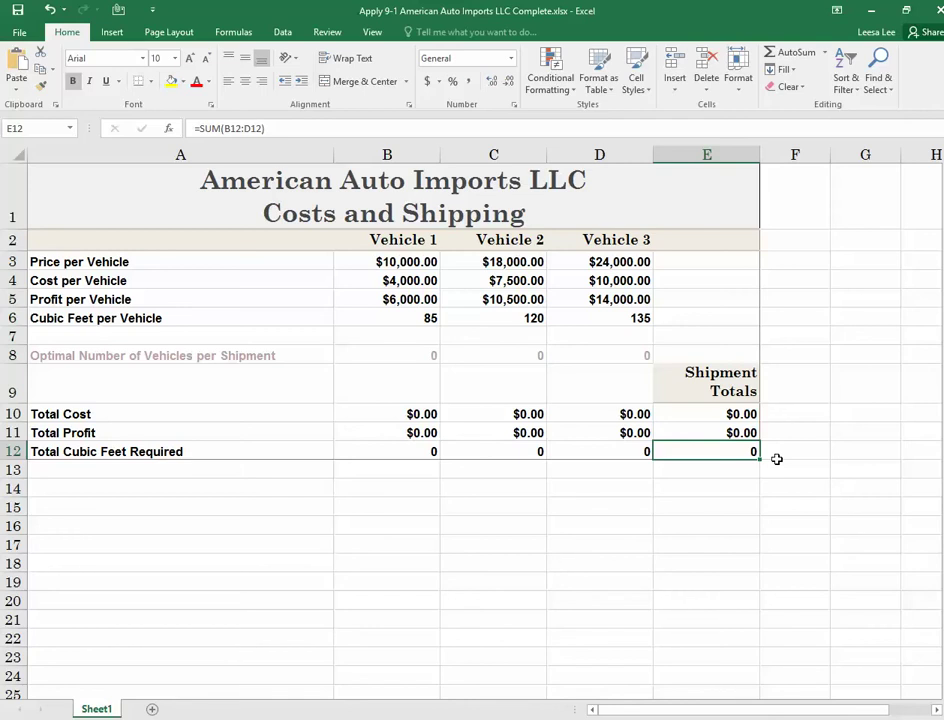
{"action": "left_click", "coordinate": [695, 430]}
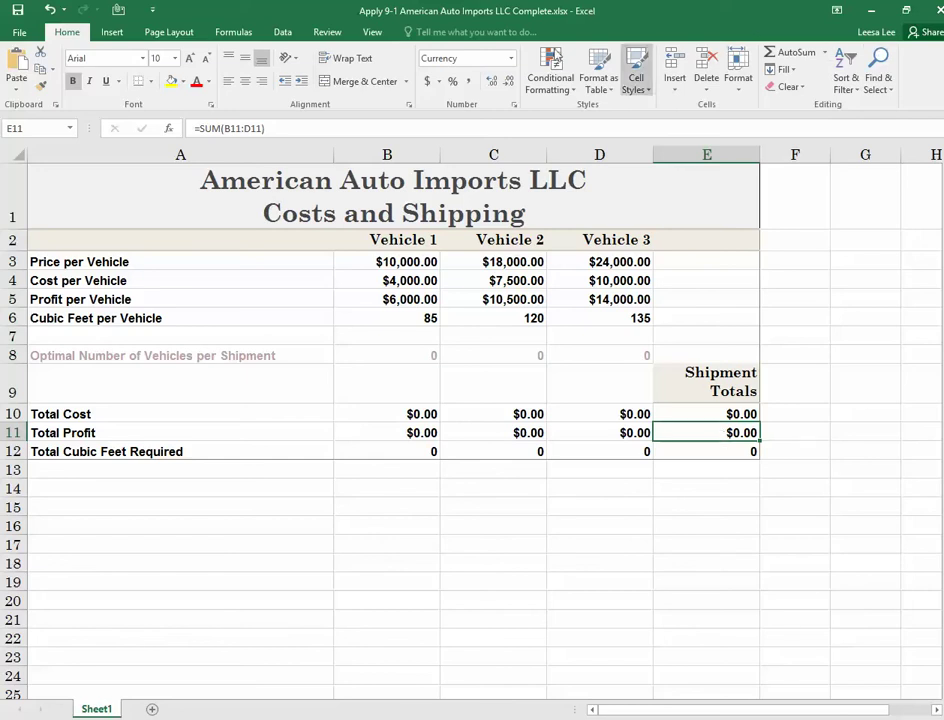
{"action": "left_click", "coordinate": [283, 31]}
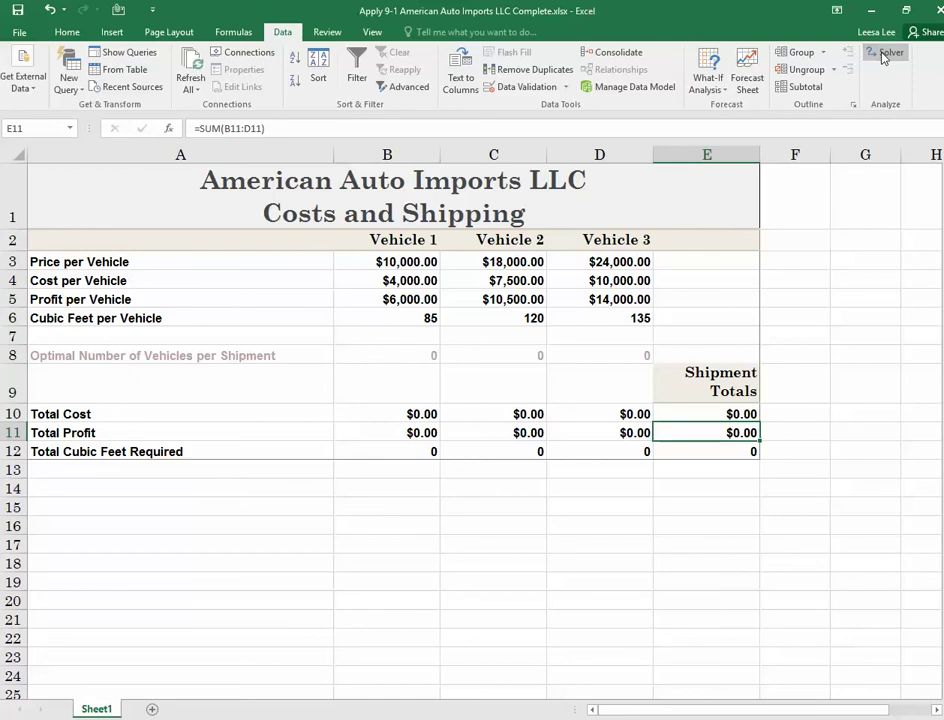
- Set Solver to maximise $E$11, with vehicle counts $B$8:$D$8 as the variable cells
{"action": "left_click", "coordinate": [886, 53]}
{"action": "left_click_drag", "start_coordinate": [595, 291], "coordinate": [617, 457]}
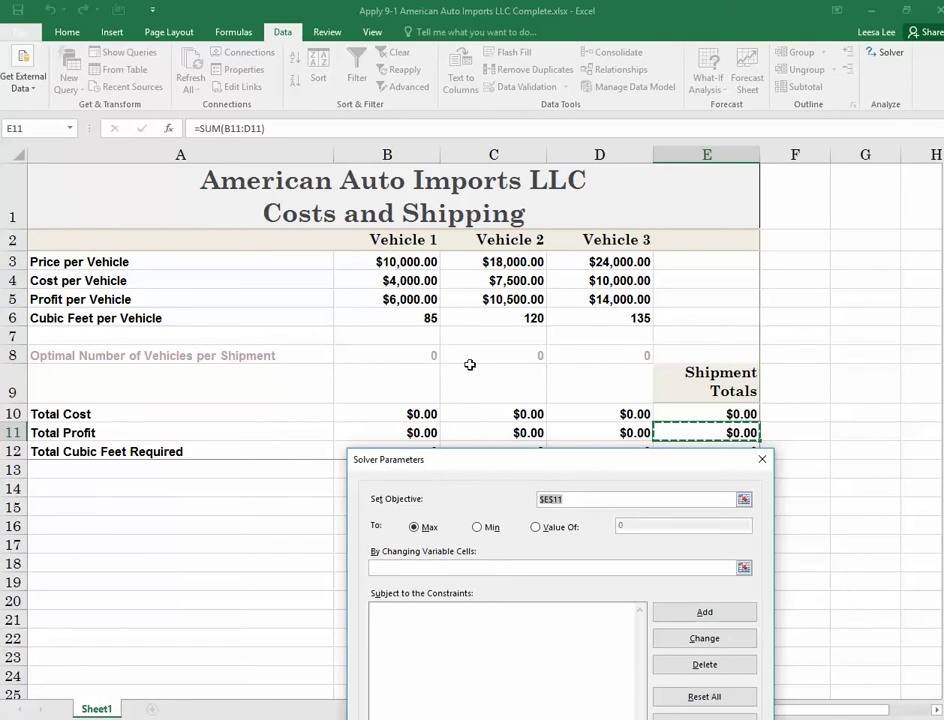
{"action": "left_click", "coordinate": [743, 567]}
{"action": "left_click_drag", "start_coordinate": [413, 358], "coordinate": [572, 356]}
{"action": "left_click", "coordinate": [765, 480]}
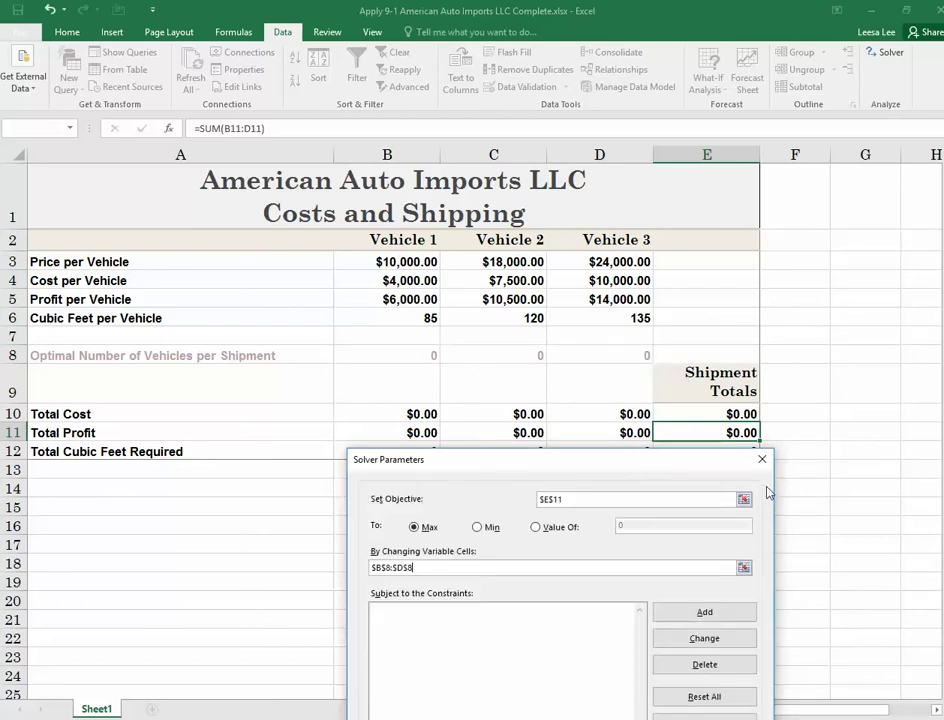
{"action": "left_click_drag", "start_coordinate": [660, 459], "coordinate": [756, 447]}
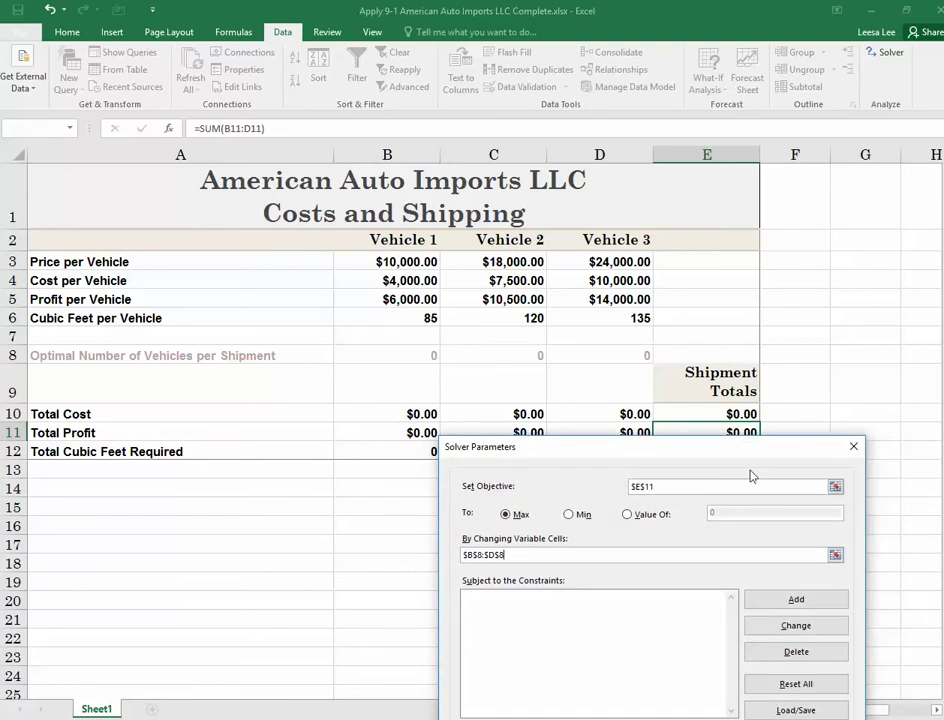
- Add the constraint $E$12 <= 800 to cap total cubic feet
{"action": "left_click", "coordinate": [794, 601]}
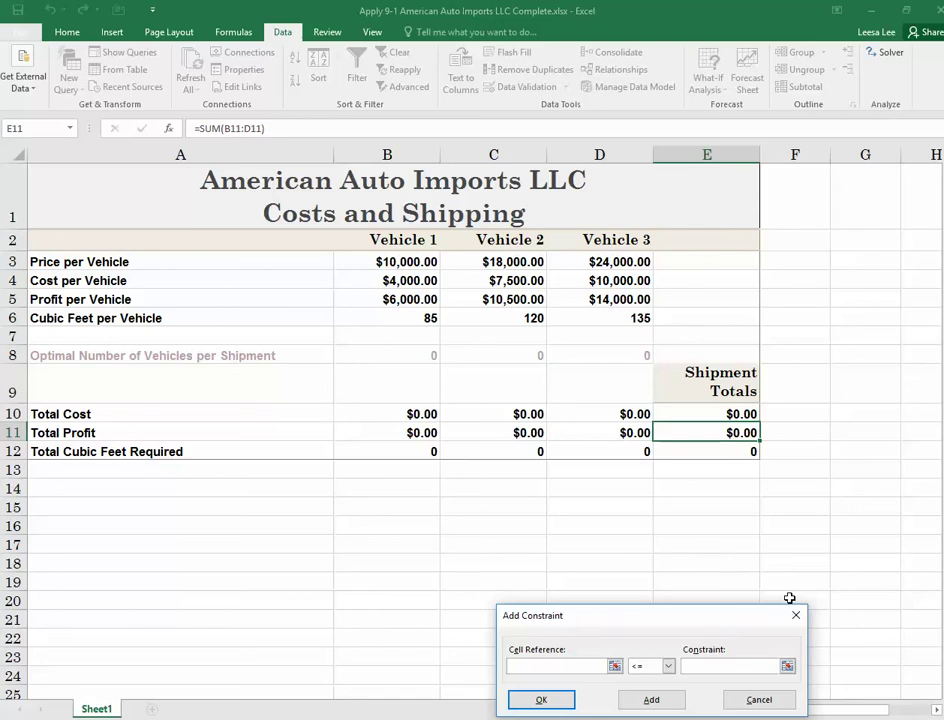
{"action": "left_click", "coordinate": [706, 458]}
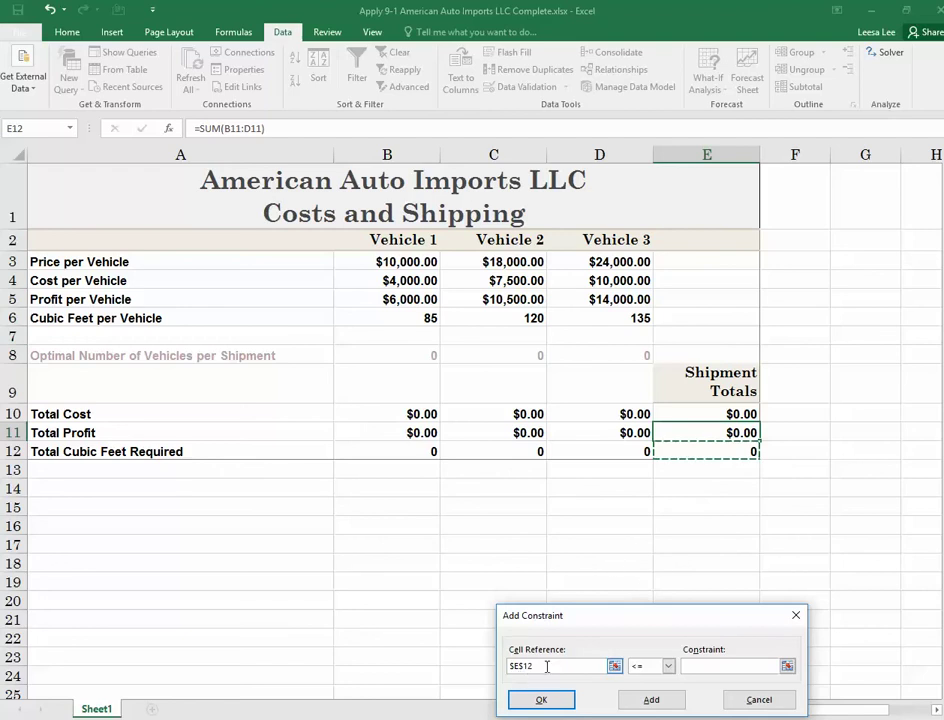
{"action": "left_click", "coordinate": [714, 665]}
{"action": "type", "text": "800"}
{"action": "left_click_drag", "start_coordinate": [702, 607], "coordinate": [666, 497]}
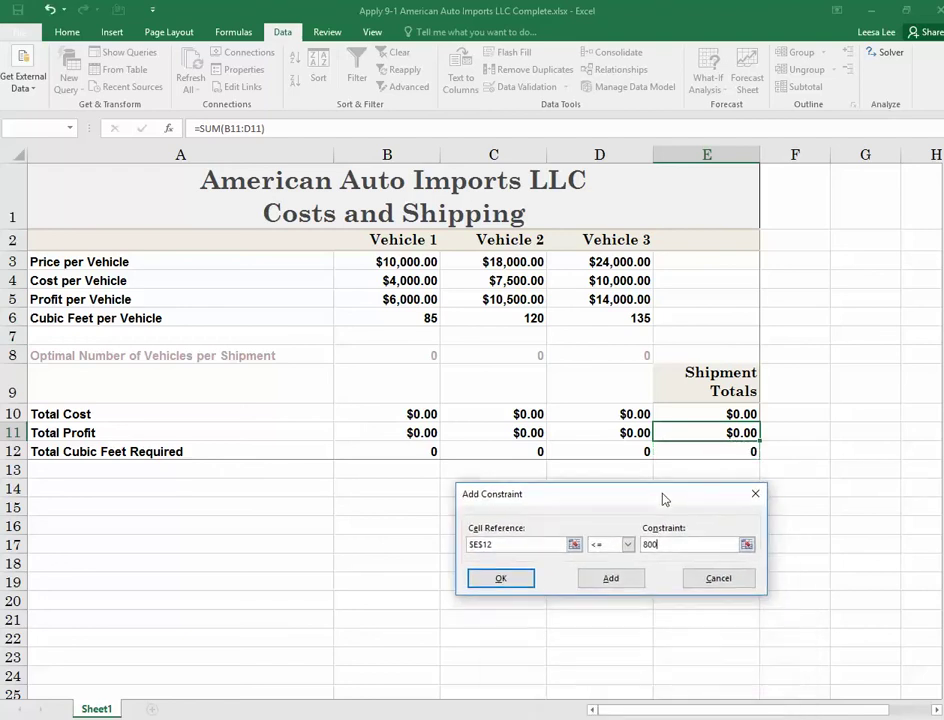
{"action": "left_click", "coordinate": [622, 580]}
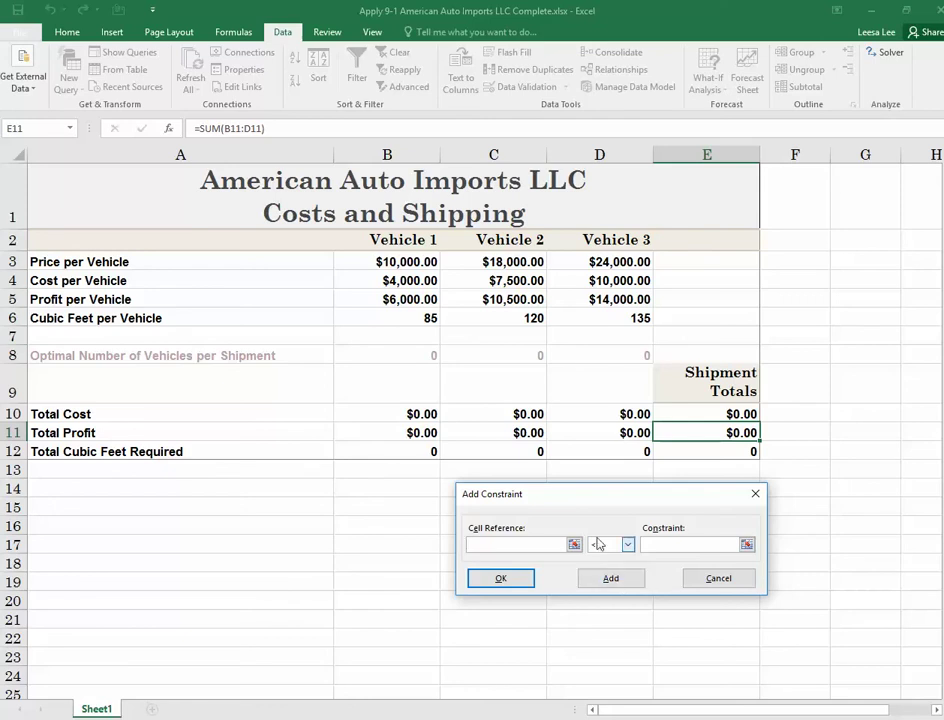
- Add the constraint B8:D8 >= 1 so each vehicle type ships at least once
{"action": "left_click_drag", "start_coordinate": [393, 354], "coordinate": [603, 356]}
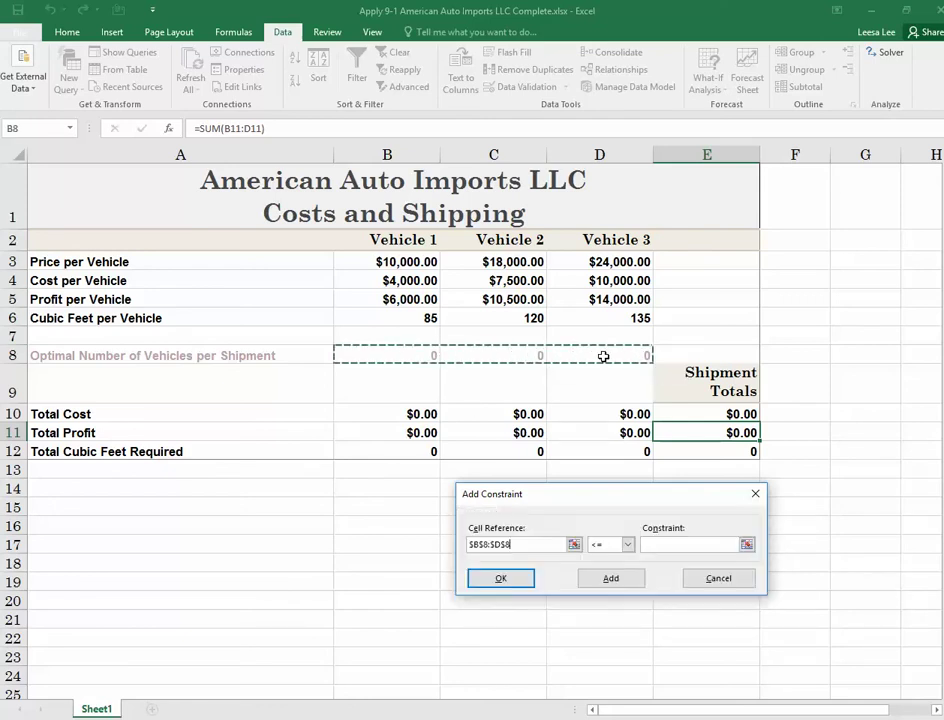
{"action": "left_click", "coordinate": [627, 544]}
{"action": "left_click", "coordinate": [608, 578]}
{"action": "left_click", "coordinate": [672, 545]}
{"action": "type", "text": "1"}
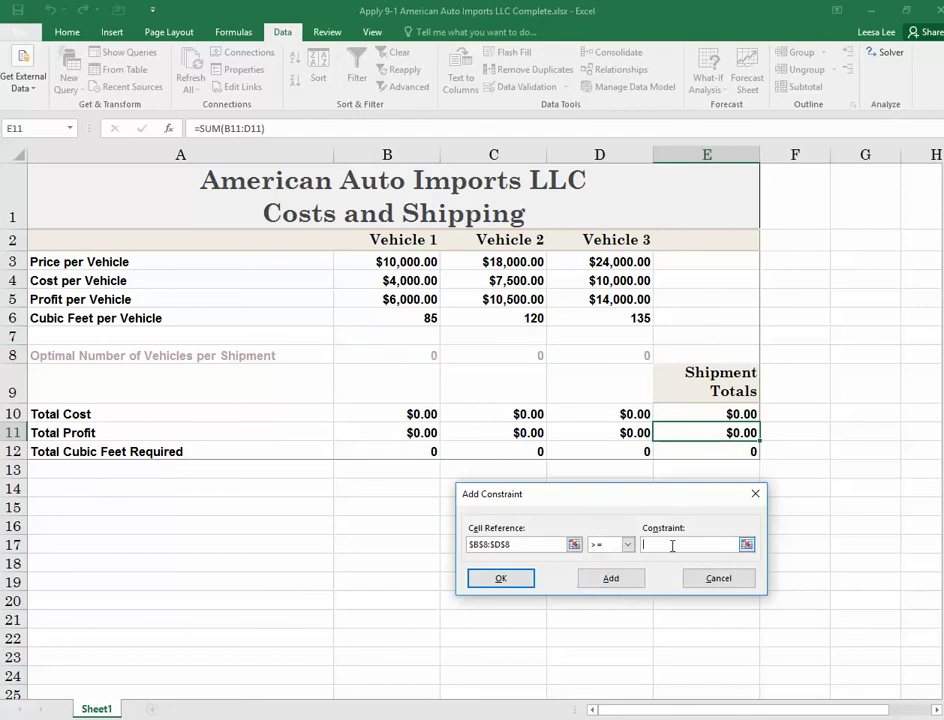
{"action": "left_click", "coordinate": [632, 584]}
- Add the constraint C8 <= 4 to limit Vehicle 2 to four units
{"action": "left_click", "coordinate": [524, 358]}
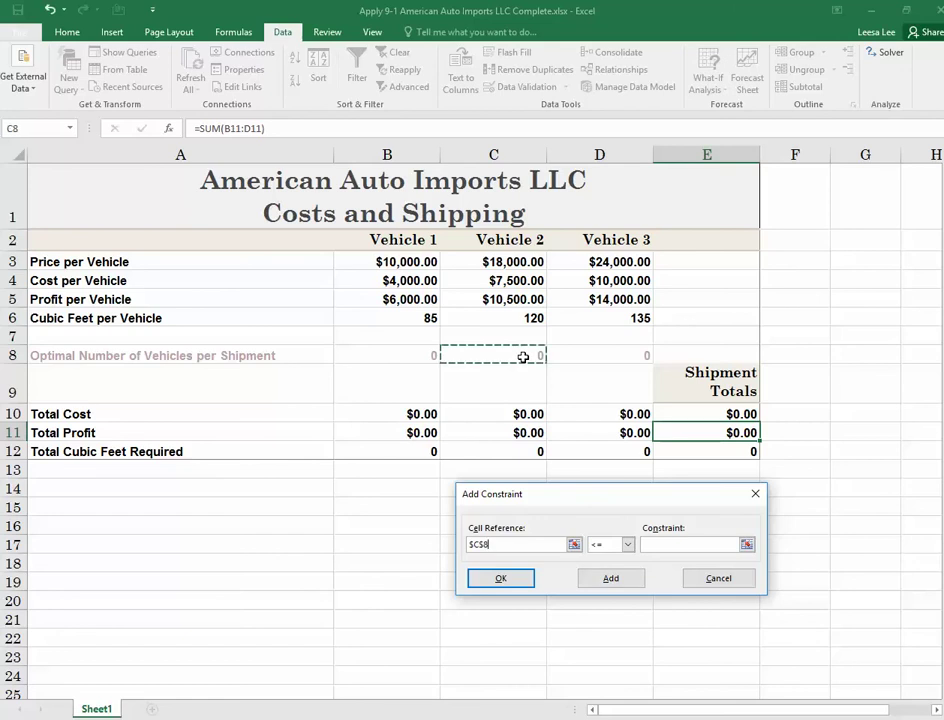
{"action": "left_click", "coordinate": [671, 544]}
{"action": "type", "text": "4"}
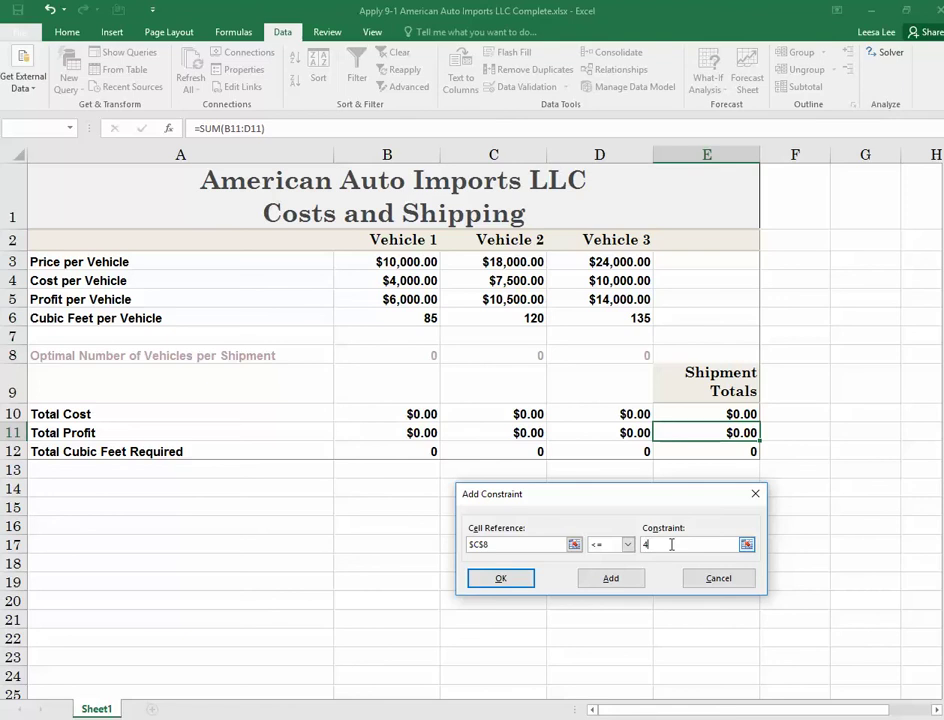
{"action": "left_click", "coordinate": [622, 584]}
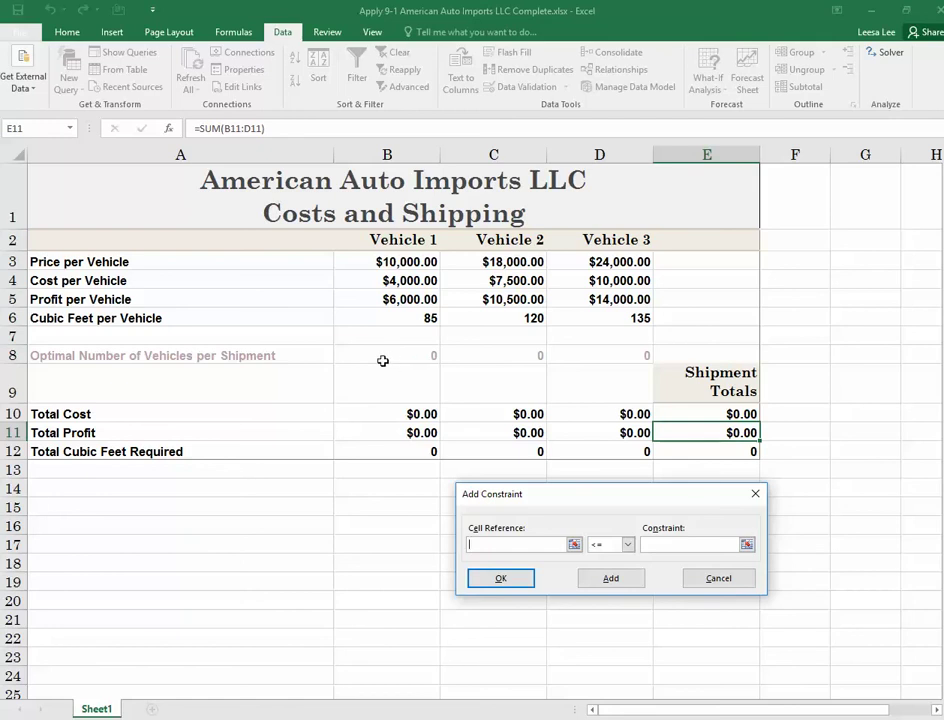
- Add an int constraint on B8:D8 and return to Solver Parameters
{"action": "left_click_drag", "start_coordinate": [381, 358], "coordinate": [558, 356]}
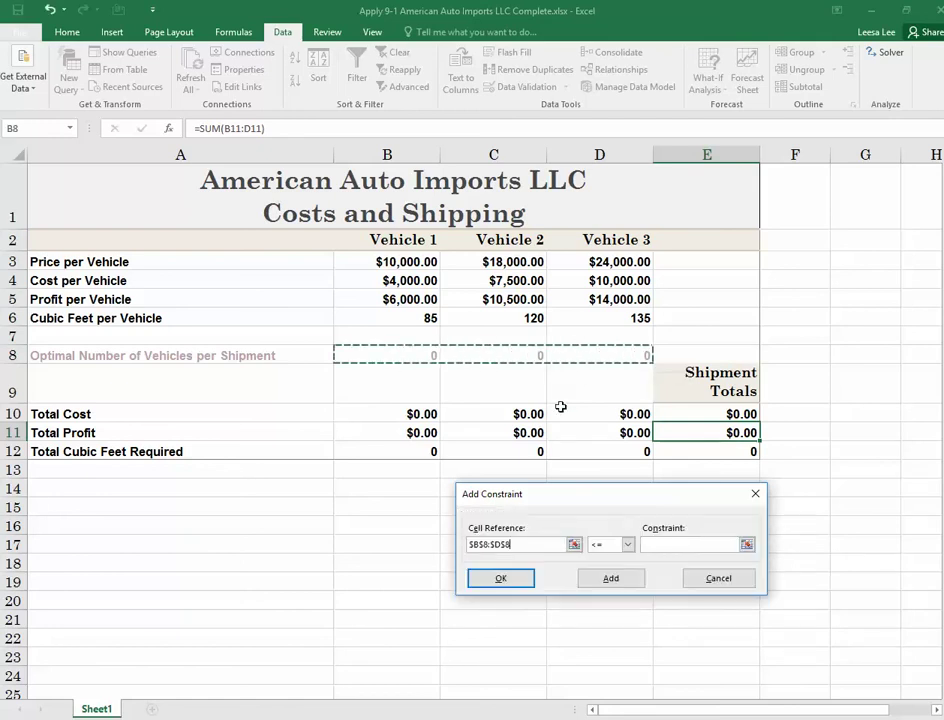
{"action": "left_click", "coordinate": [627, 544]}
{"action": "left_click", "coordinate": [609, 587]}
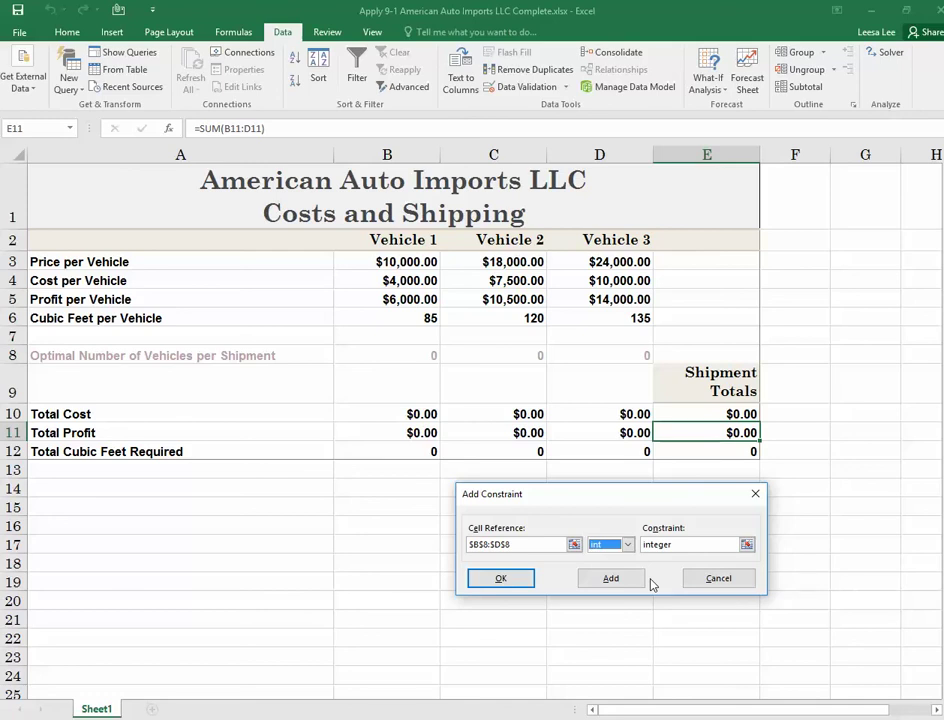
{"action": "left_click", "coordinate": [501, 579]}
{"action": "left_click_drag", "start_coordinate": [588, 298], "coordinate": [490, 101]}
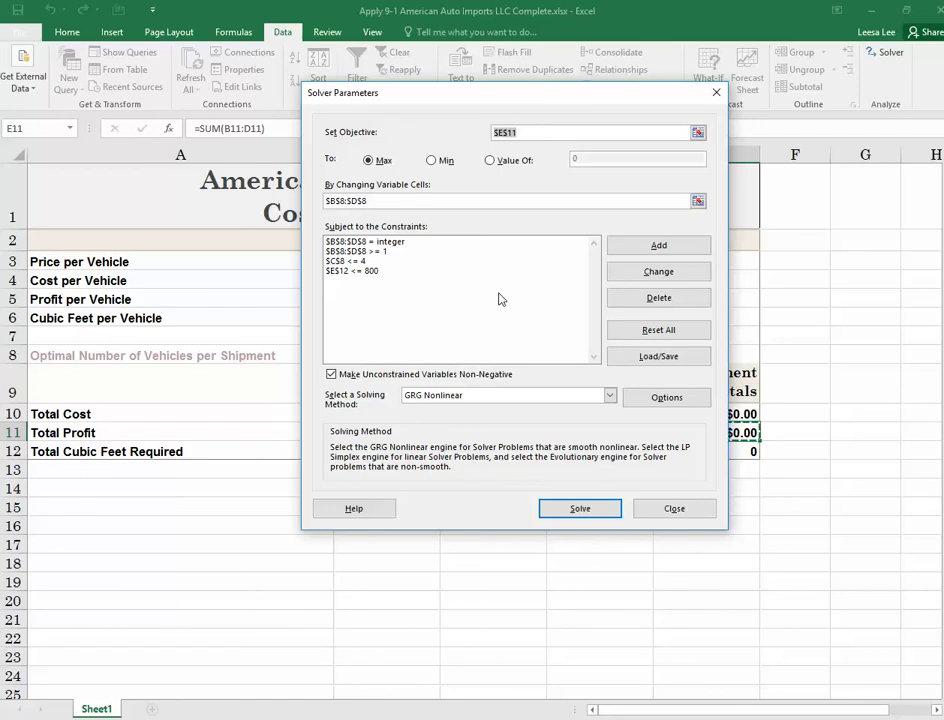
- Solve with Simplex LP, giving 1, 1 and 4 vehicles for $72,500.00 profit
{"action": "left_click", "coordinate": [470, 398]}
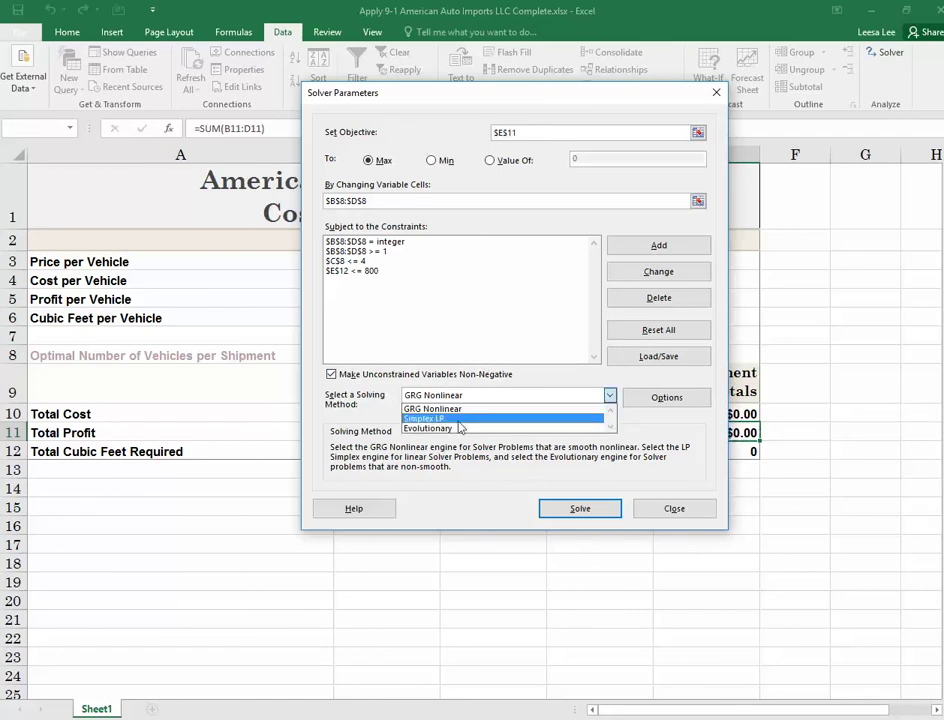
{"action": "left_click", "coordinate": [470, 418]}
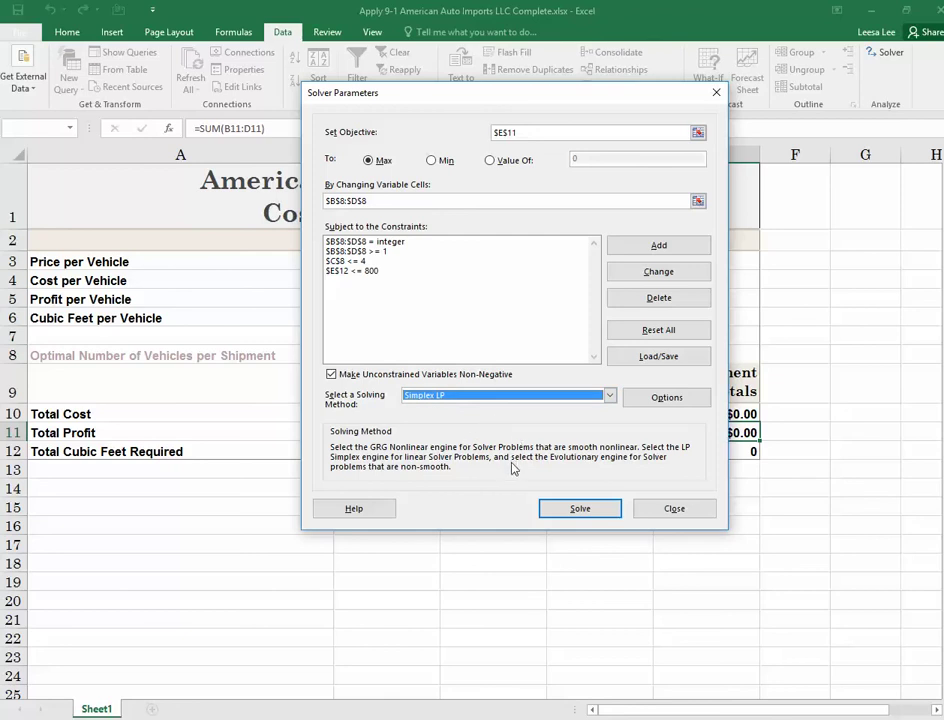
{"action": "left_click", "coordinate": [580, 508]}
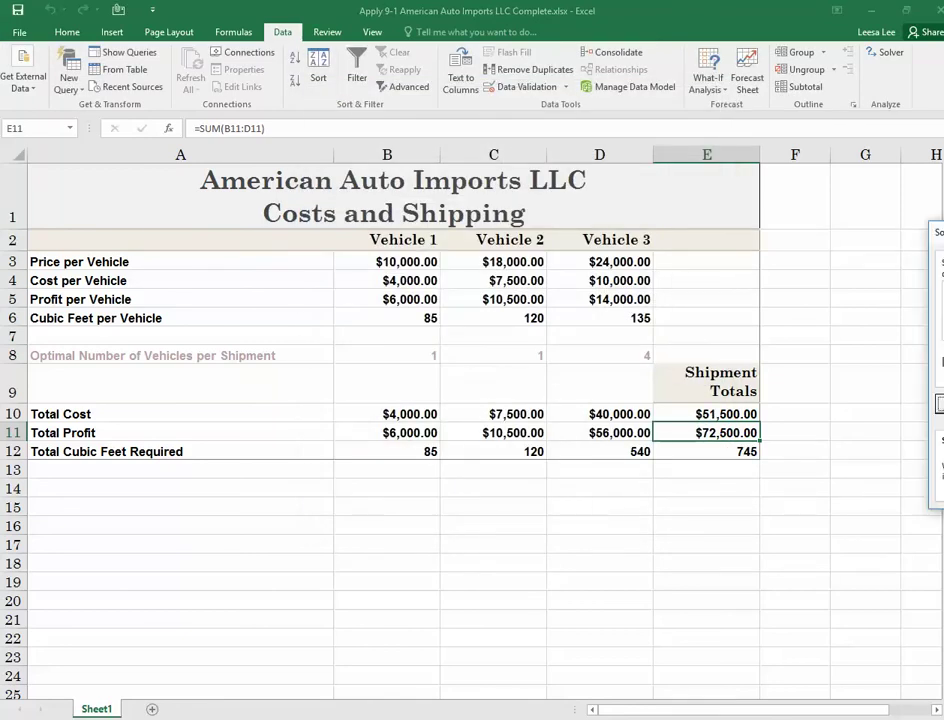
{"action": "left_click_drag", "start_coordinate": [555, 258], "coordinate": [384, 264]}
{"action": "left_click_drag", "start_coordinate": [455, 259], "coordinate": [405, 417]}
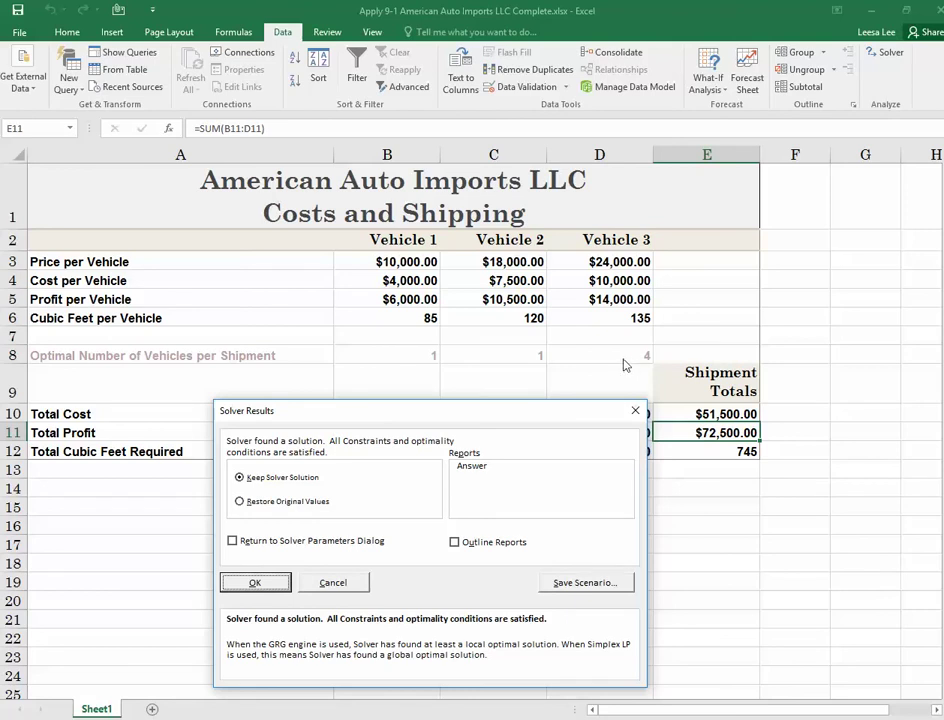
- Keep the Solver solution and generate an Answer report
{"action": "left_click_drag", "start_coordinate": [593, 418], "coordinate": [508, 478]}
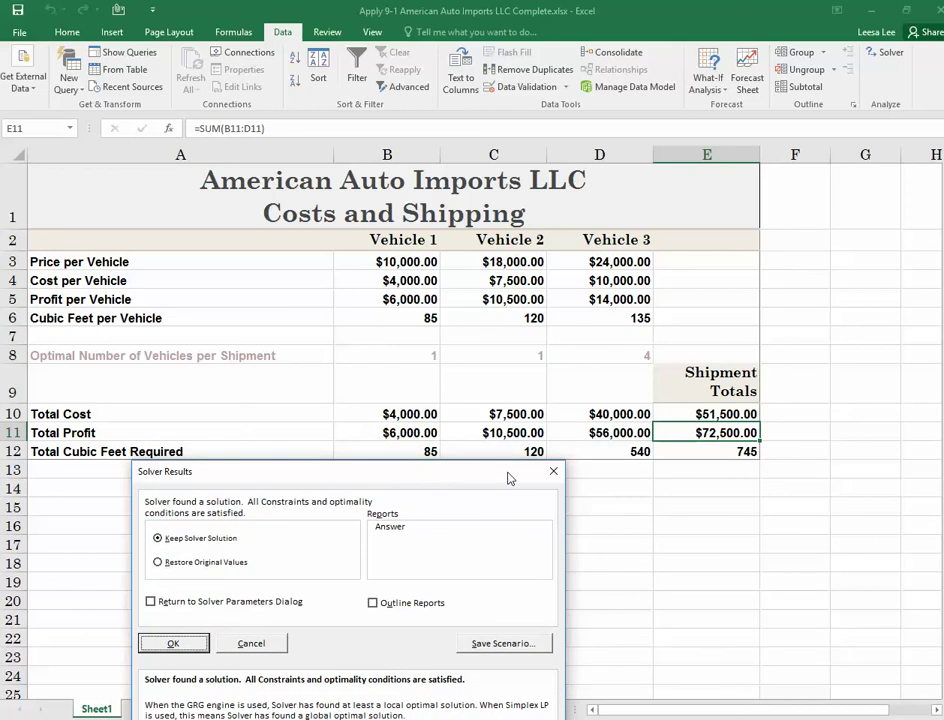
{"action": "left_click_drag", "start_coordinate": [508, 478], "coordinate": [512, 478]}
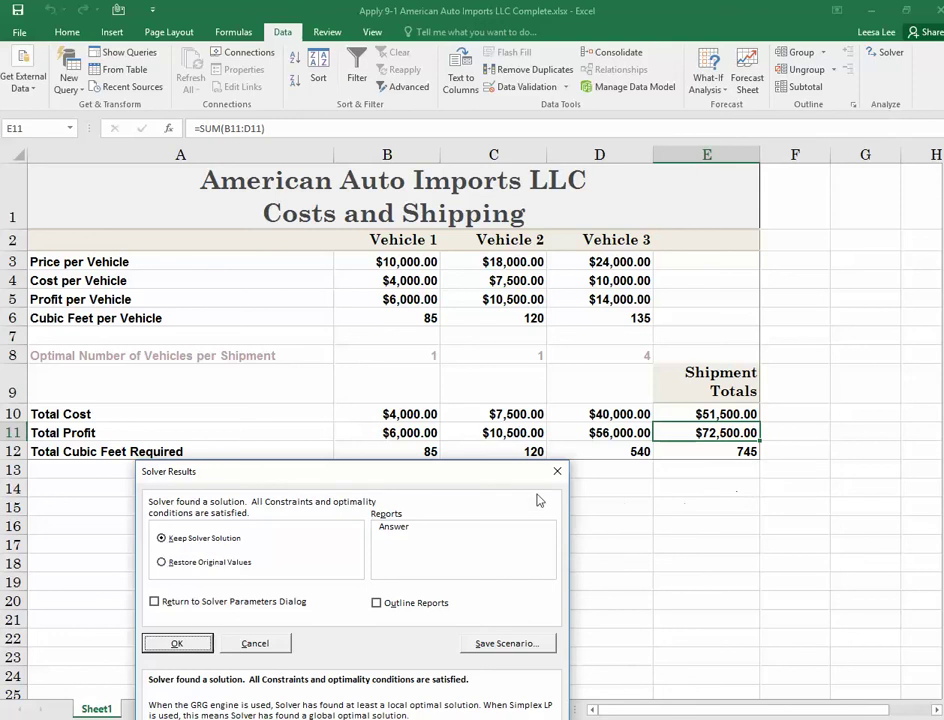
{"action": "left_click_drag", "start_coordinate": [381, 473], "coordinate": [403, 280]}
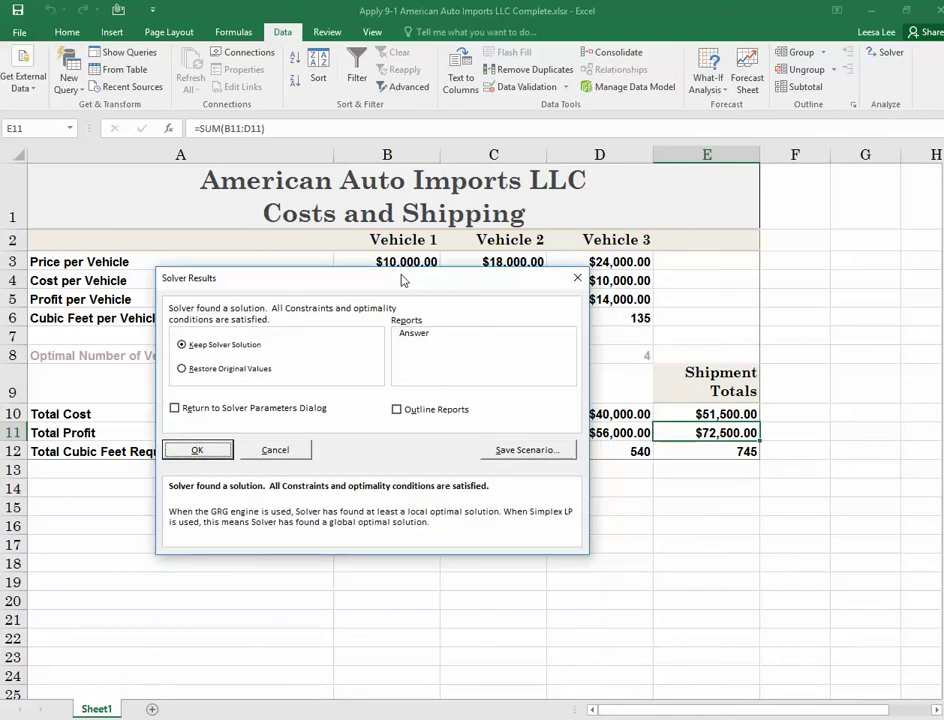
{"action": "left_click", "coordinate": [422, 334]}
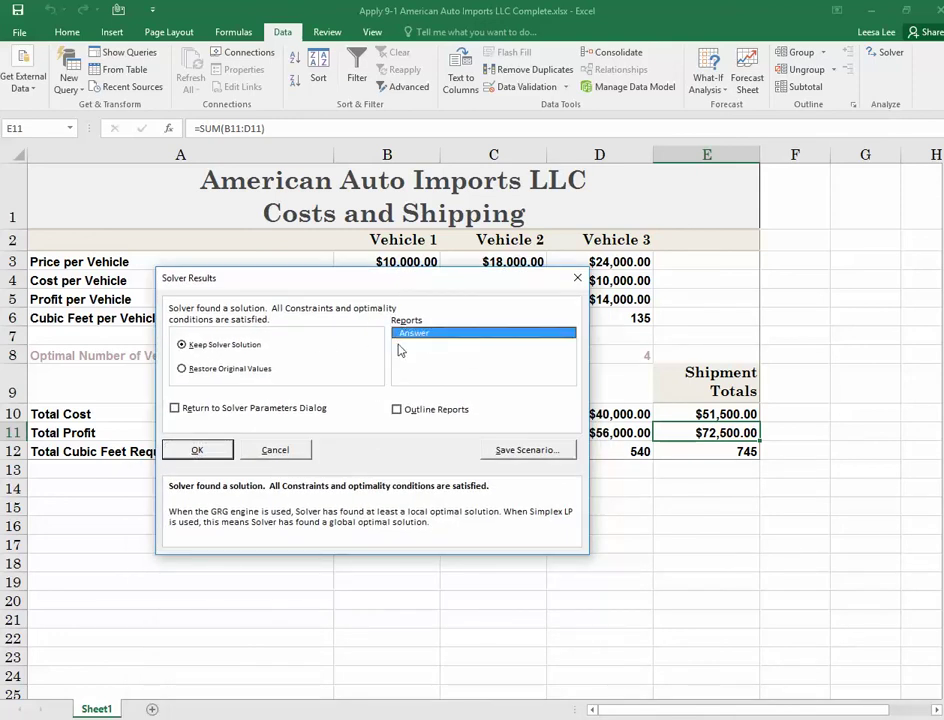
{"action": "left_click", "coordinate": [205, 450]}
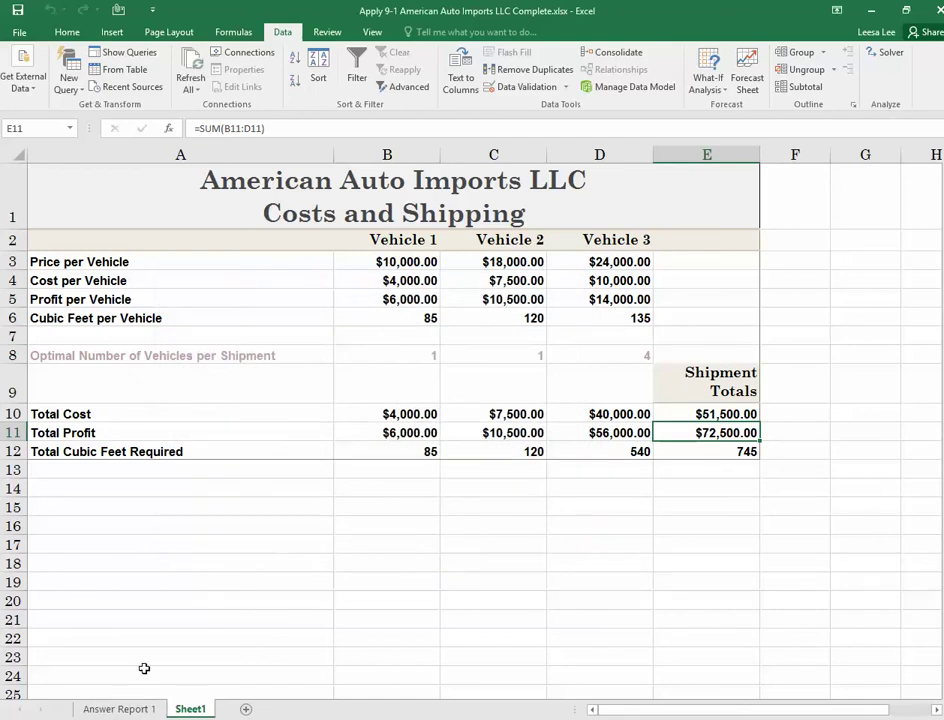
- Scroll through Answer Report 1 to review the $72,500.00 solution and constraint statuses
{"action": "left_click", "coordinate": [147, 710]}
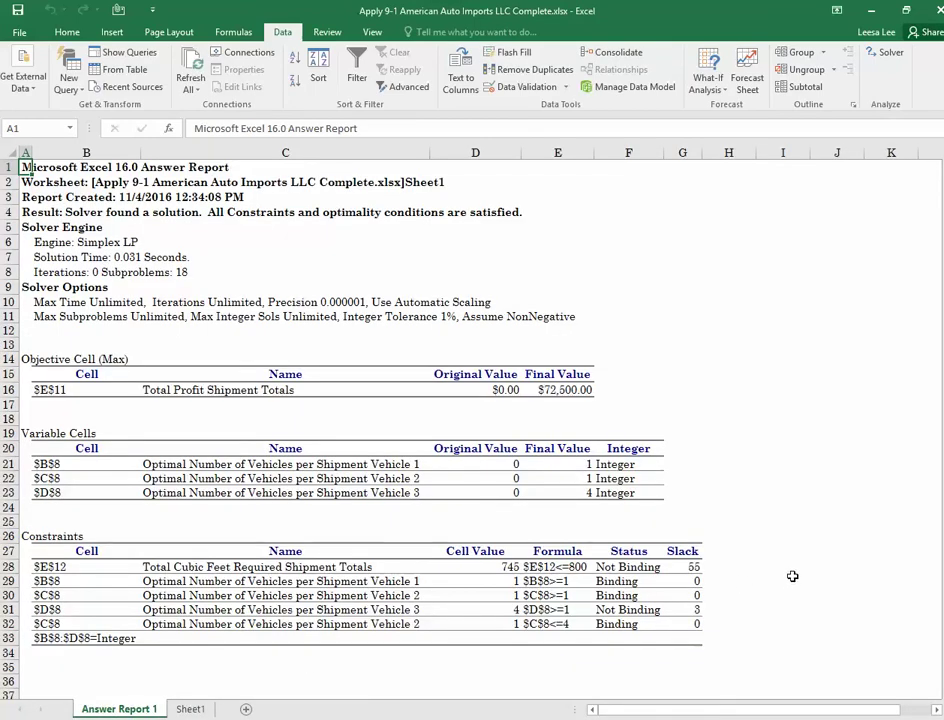
{"action": "scroll", "coordinate": [788, 574], "scroll_direction": "down", "scroll_amount": 1}
{"action": "scroll", "coordinate": [784, 571], "scroll_direction": "up", "scroll_amount": 1}
- Enter the label 'Student Name' in cell A14 of Sheet1
{"action": "left_click", "coordinate": [190, 709]}
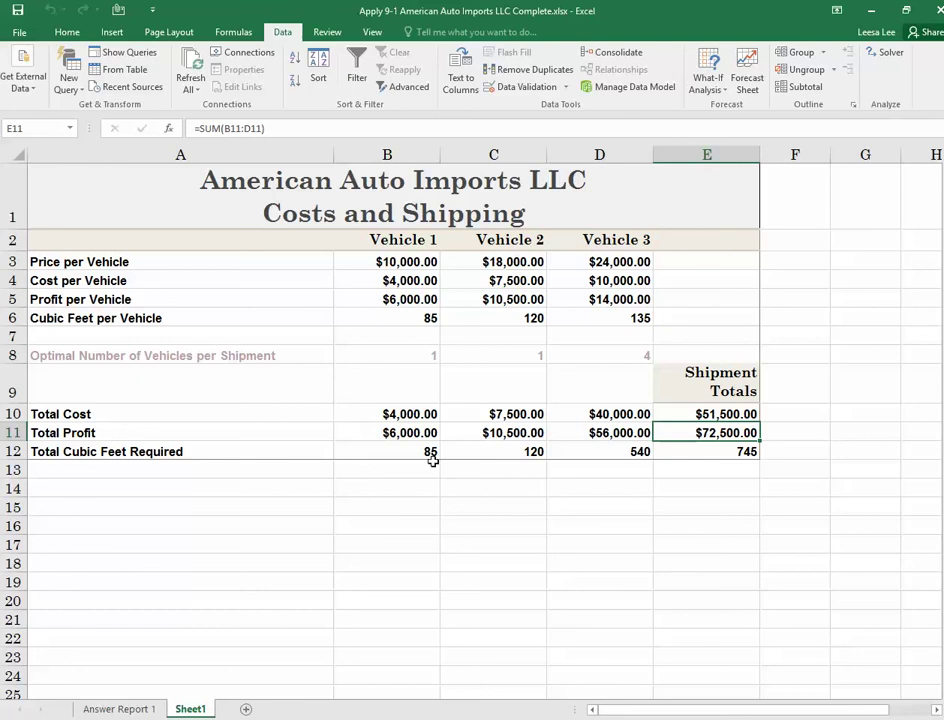
{"action": "left_click", "coordinate": [74, 495]}
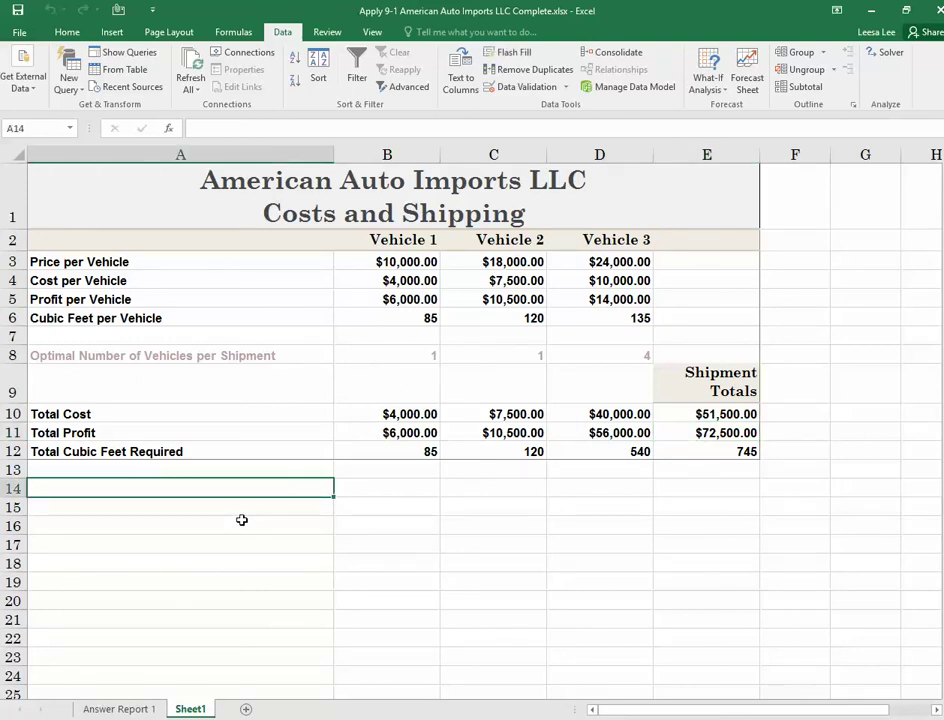
{"action": "type", "text": "Student Name"}
{"action": "key", "text": "Return"}
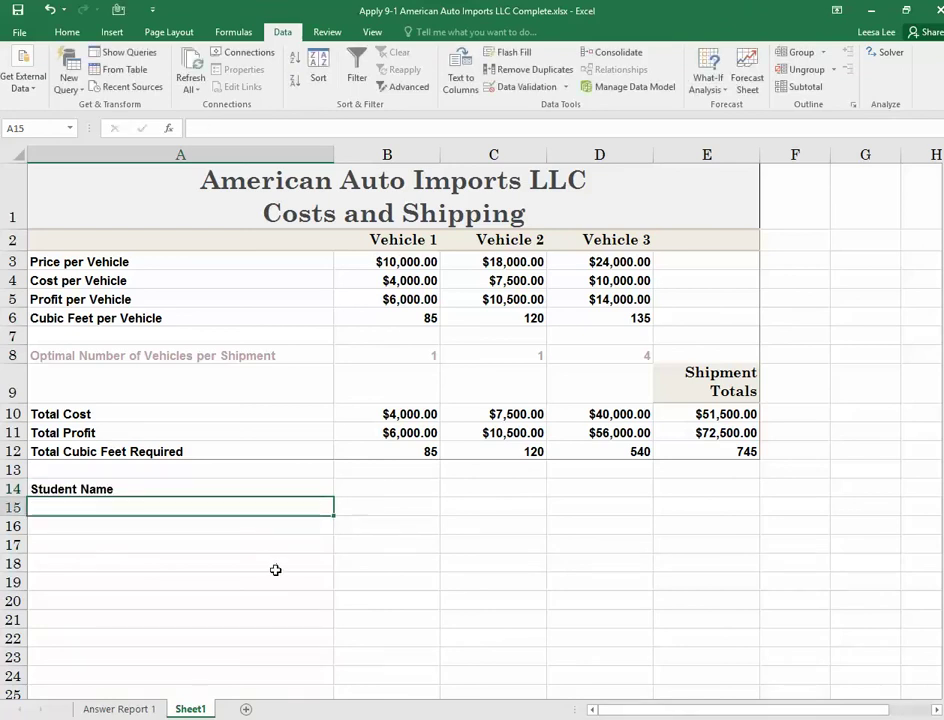